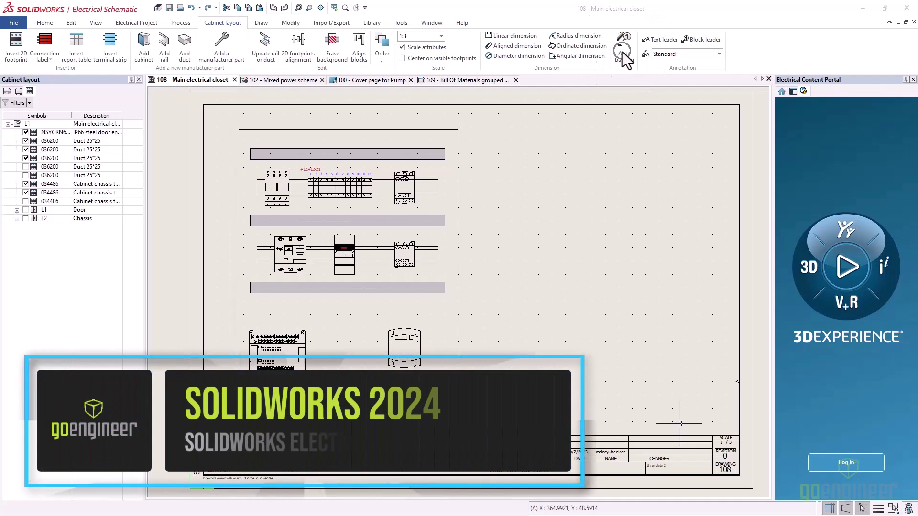
# Auto-balloon the cabinet footprints with circle balloons, grouped, ignoring multiple instances
pyautogui.click(624, 50)
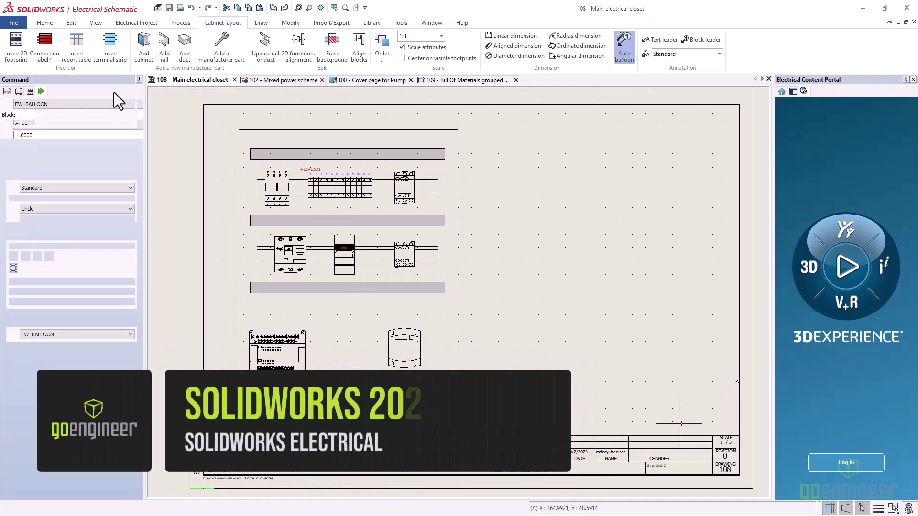
pyautogui.click(41, 211)
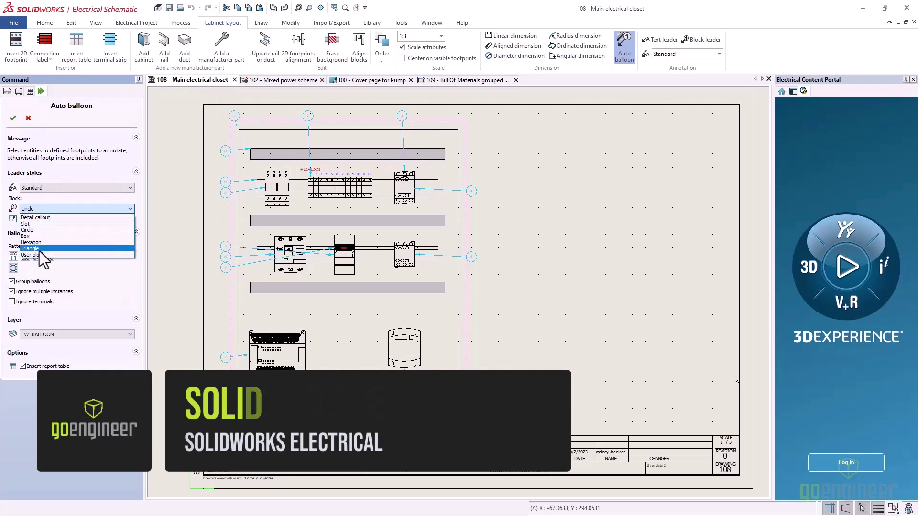
pyautogui.click(39, 230)
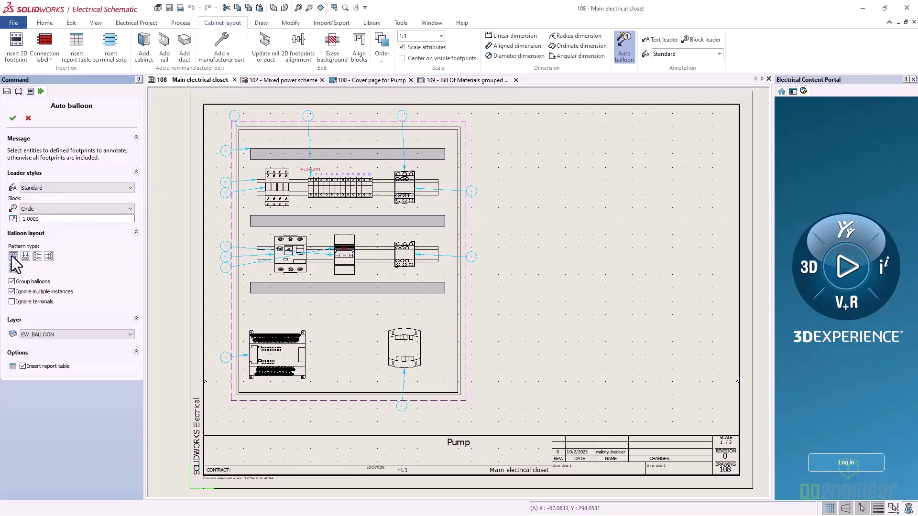
pyautogui.click(37, 258)
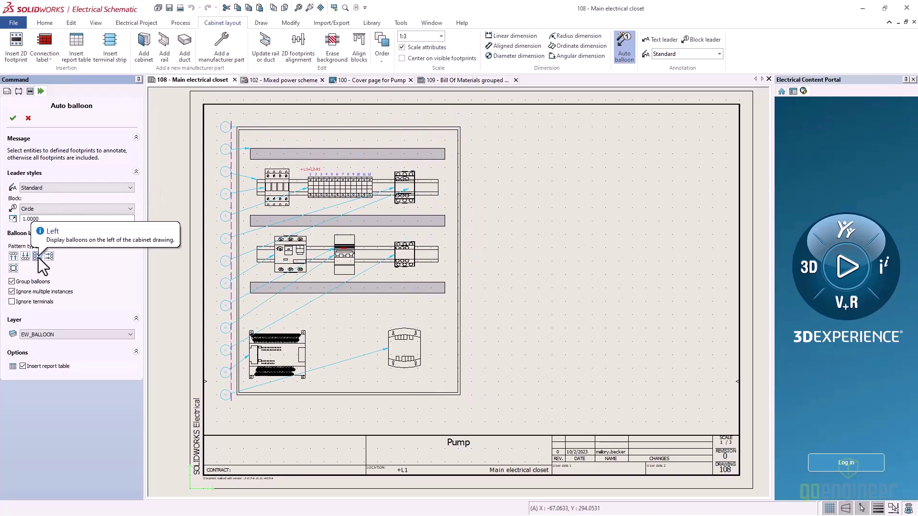
pyautogui.click(14, 268)
pyautogui.click(12, 281)
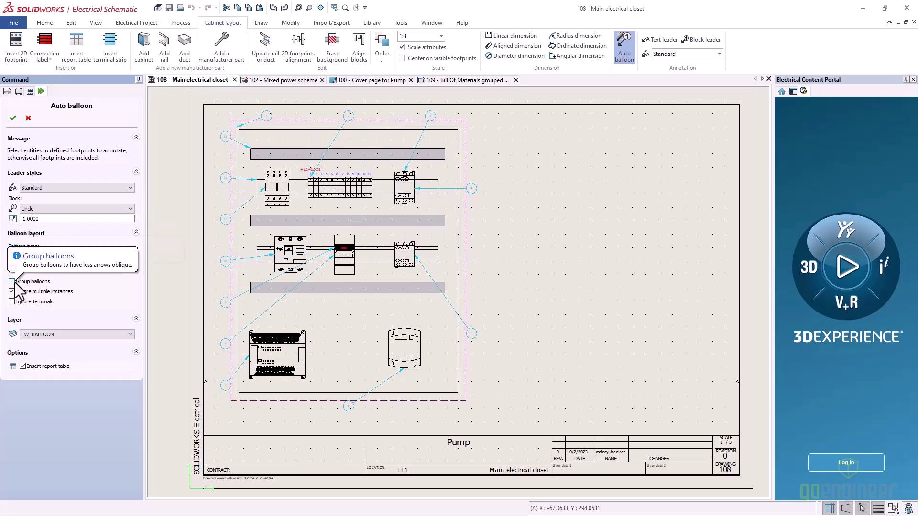
pyautogui.click(12, 282)
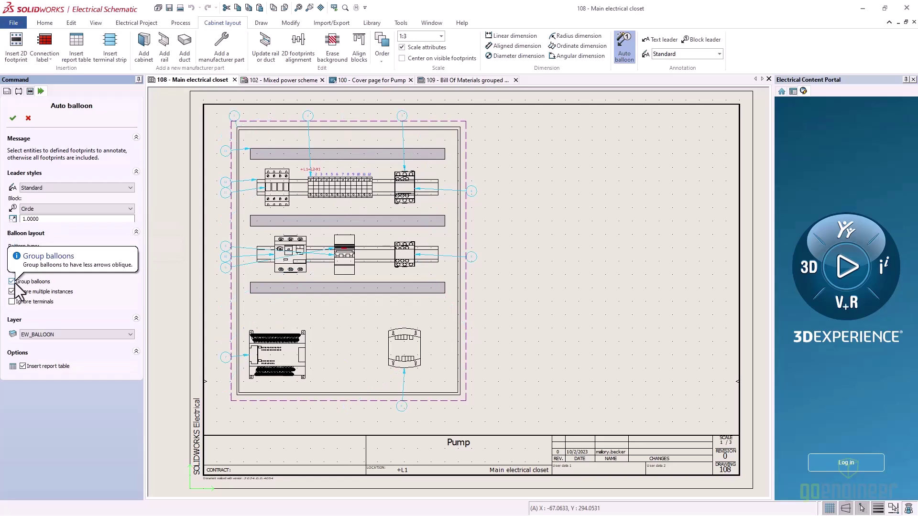
pyautogui.click(12, 292)
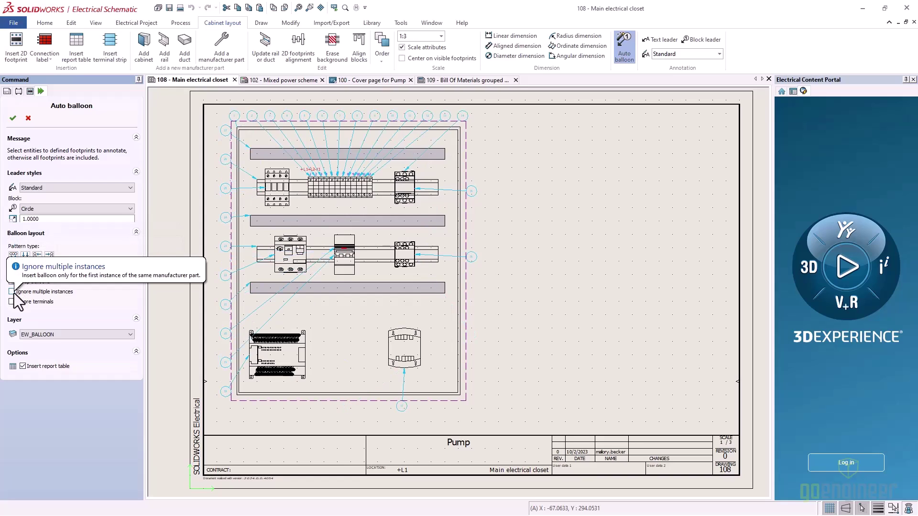
pyautogui.click(12, 291)
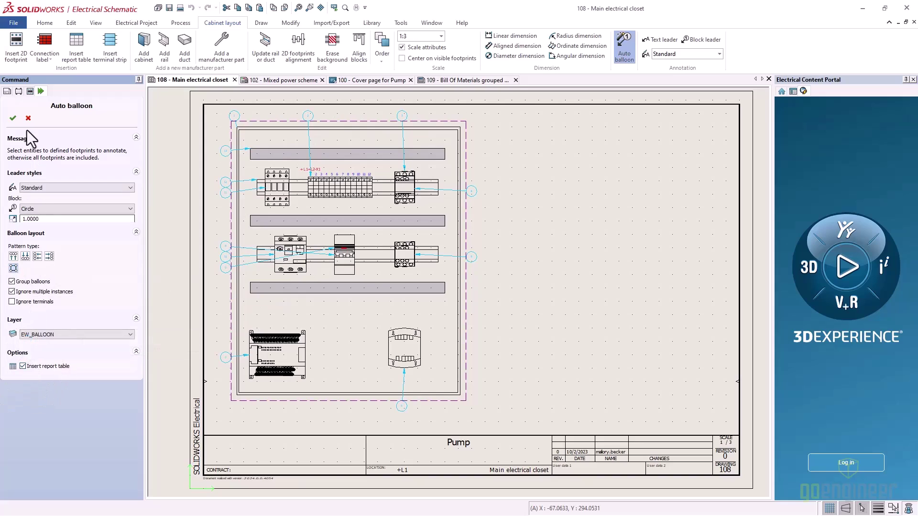
pyautogui.click(13, 118)
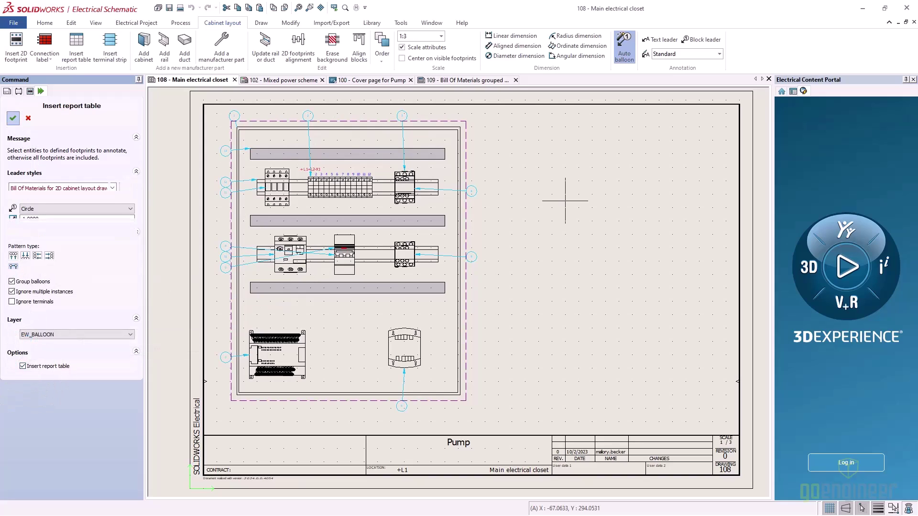
# Place the report table to the right of the cabinet between two corners
pyautogui.click(484, 140)
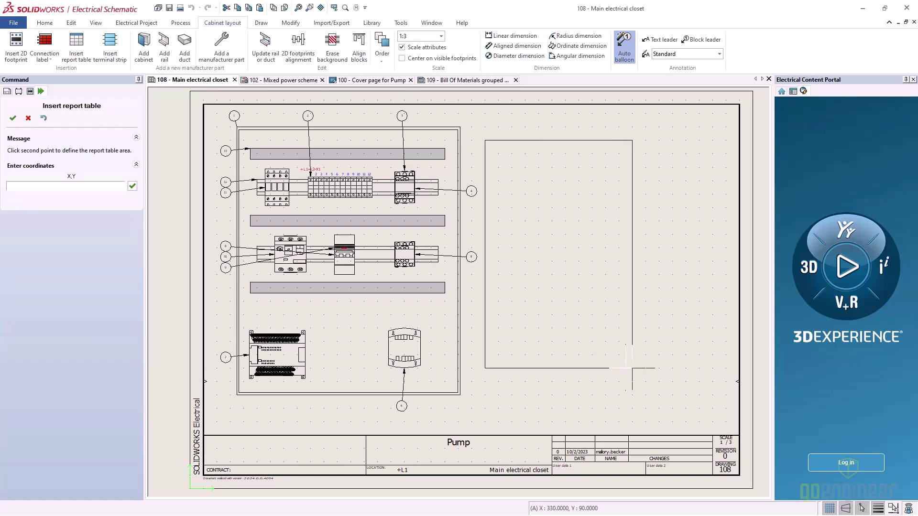
pyautogui.click(719, 414)
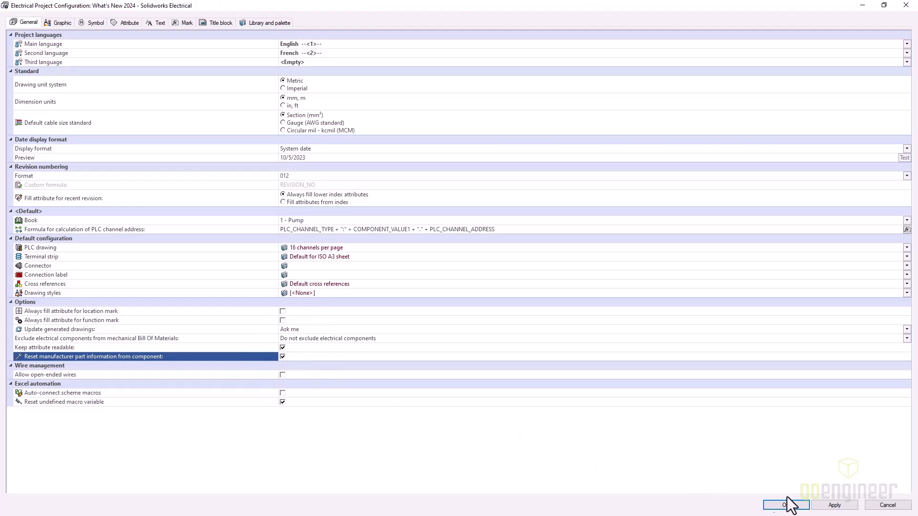
pyautogui.click(833, 507)
# Delete the Leroy Somer manufacturer part from motor M2's component properties
pyautogui.click(790, 506)
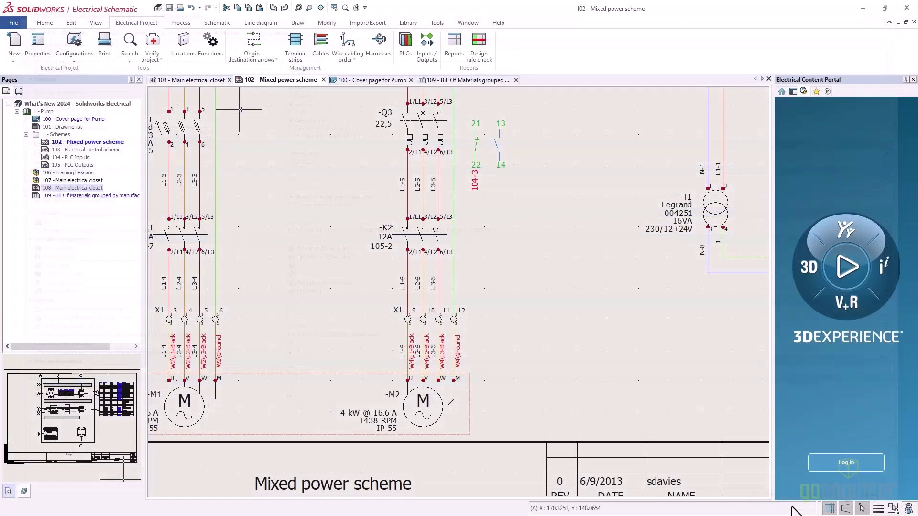
pyautogui.click(423, 401)
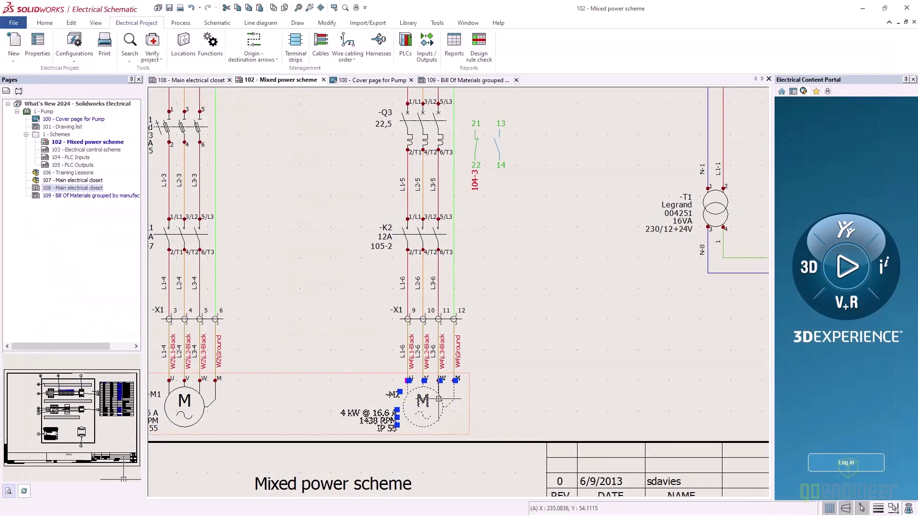
pyautogui.rightClick(442, 400)
pyautogui.click(478, 263)
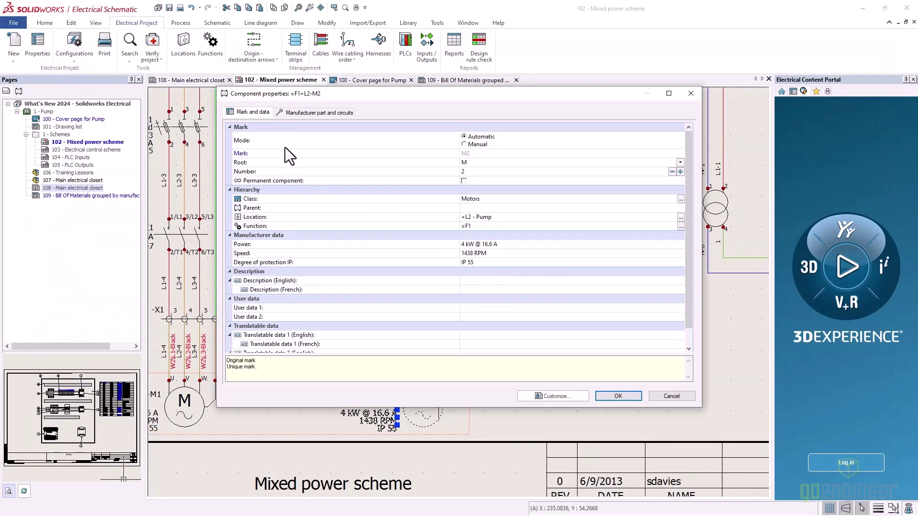
pyautogui.click(287, 112)
pyautogui.click(276, 190)
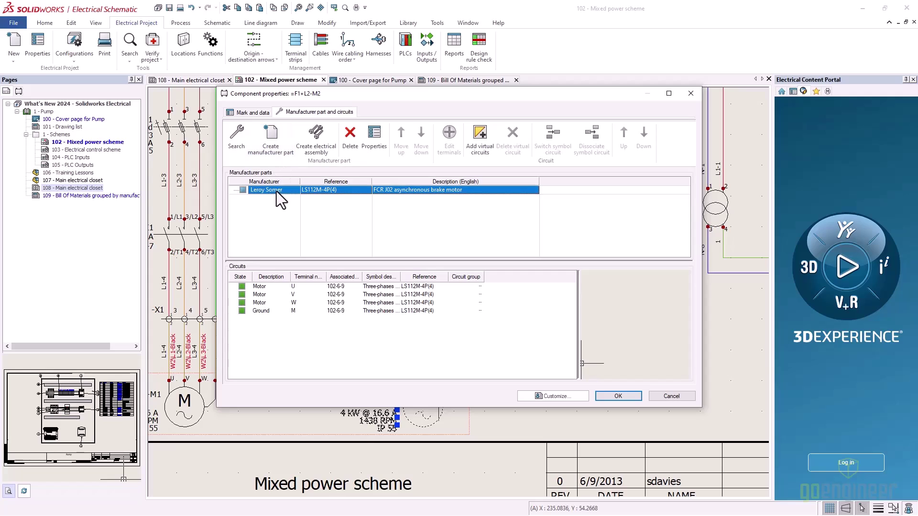
pyautogui.click(350, 154)
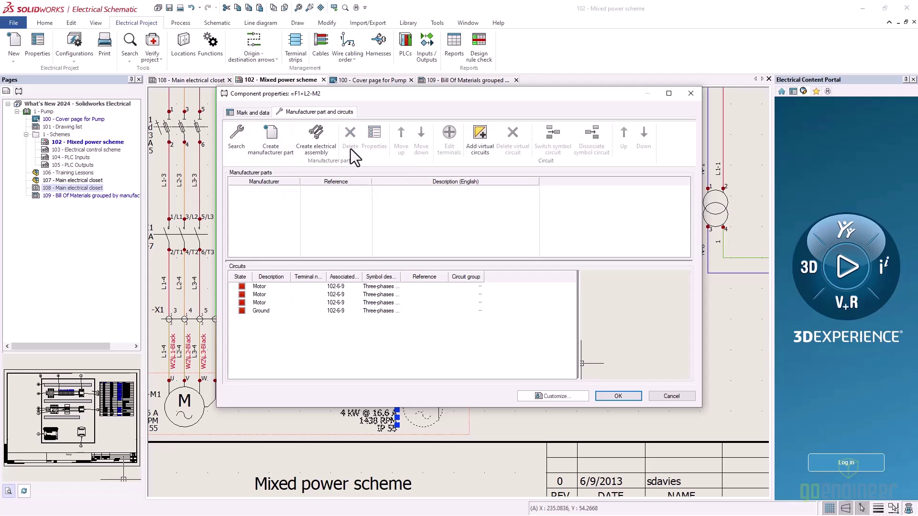
pyautogui.hotkey('ctrl', 'Tab')
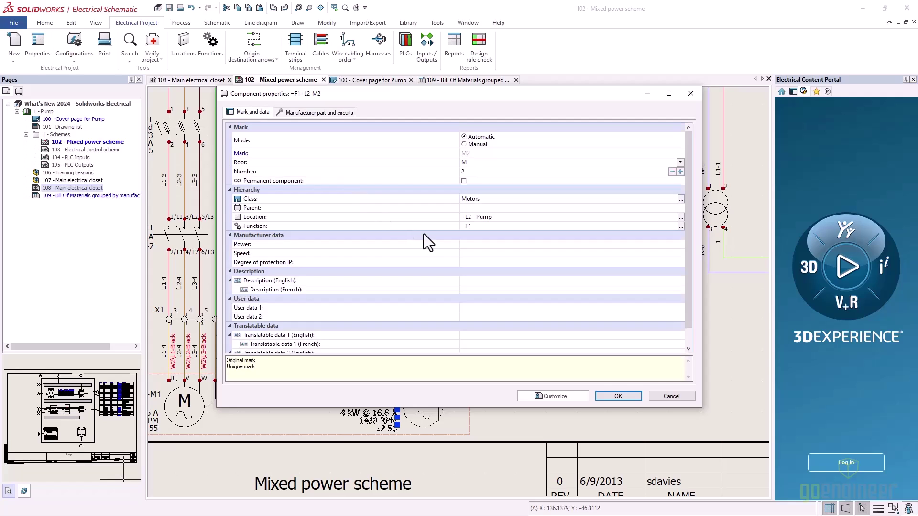
pyautogui.click(624, 399)
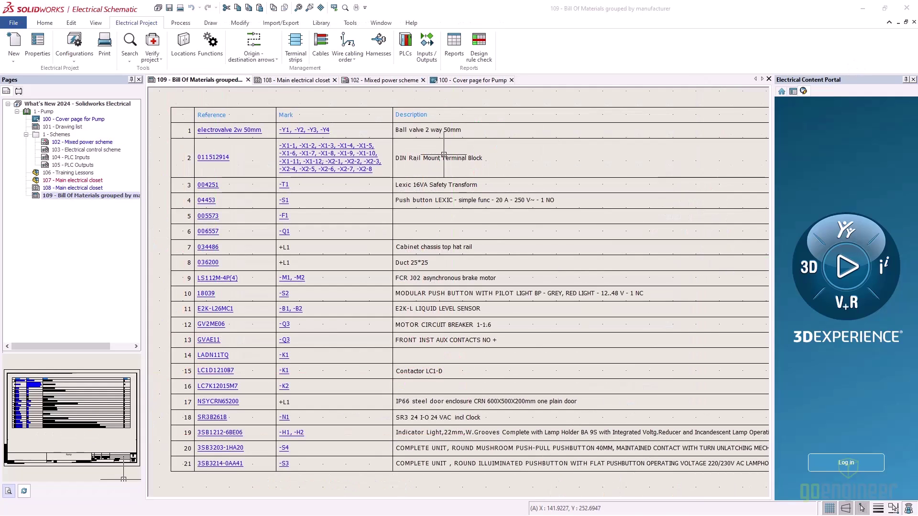
# Set the Bill Of Materials Mark column value range to <-> and apply it
pyautogui.rightClick(89, 194)
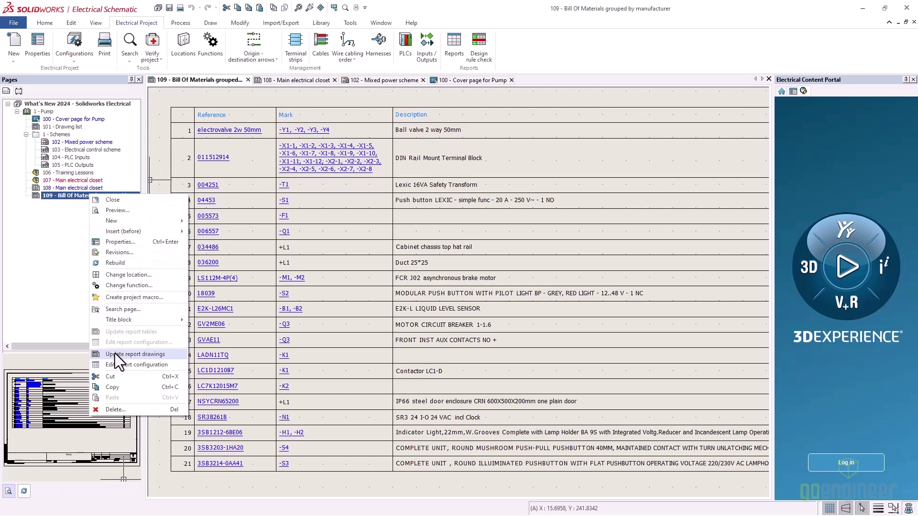
pyautogui.click(119, 365)
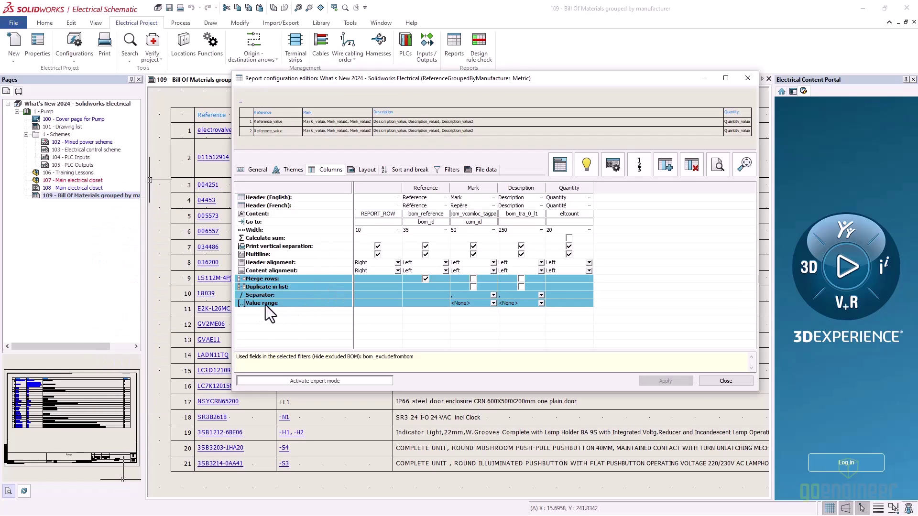
pyautogui.click(493, 303)
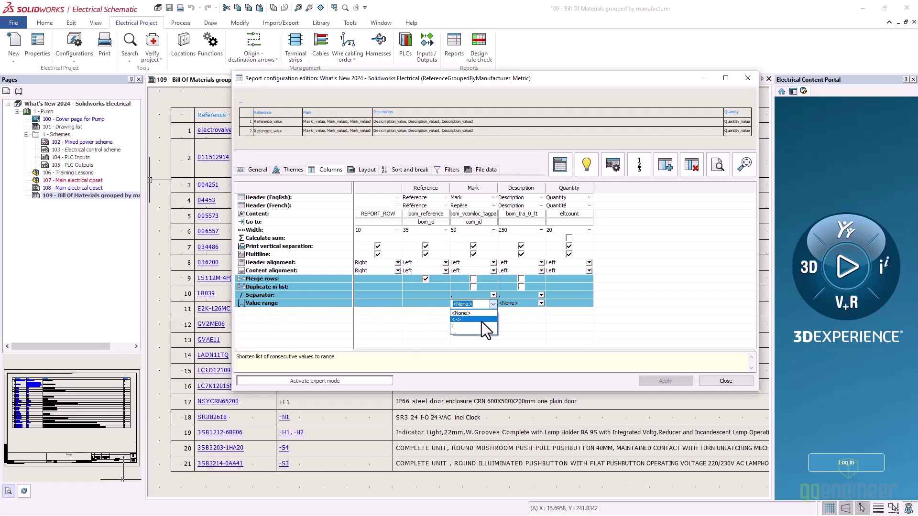
pyautogui.click(481, 322)
pyautogui.click(662, 381)
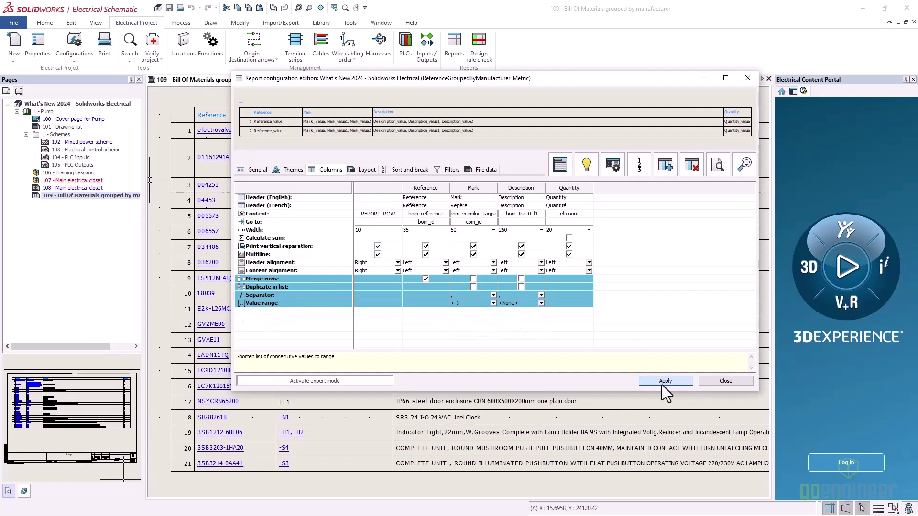
pyautogui.click(717, 381)
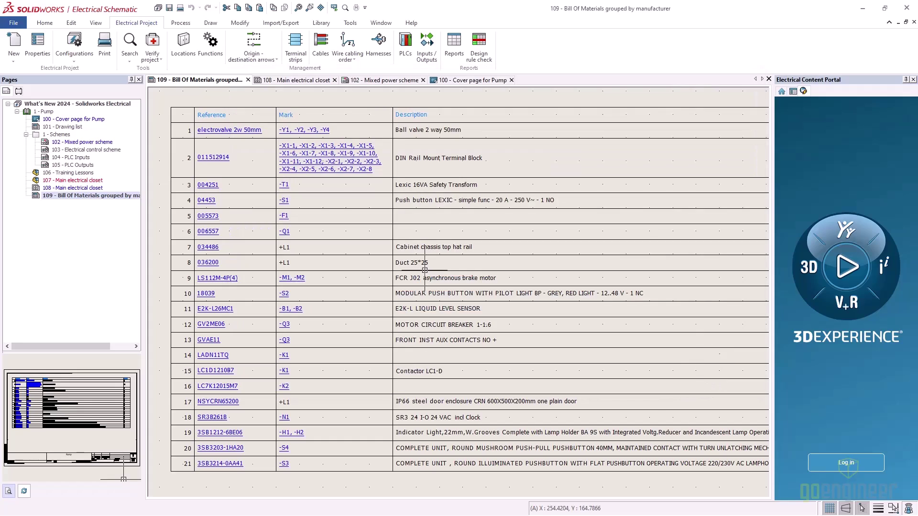
# Update the report drawings for page 109 so marks show as ranges like -Y1<->-Y4
pyautogui.rightClick(68, 195)
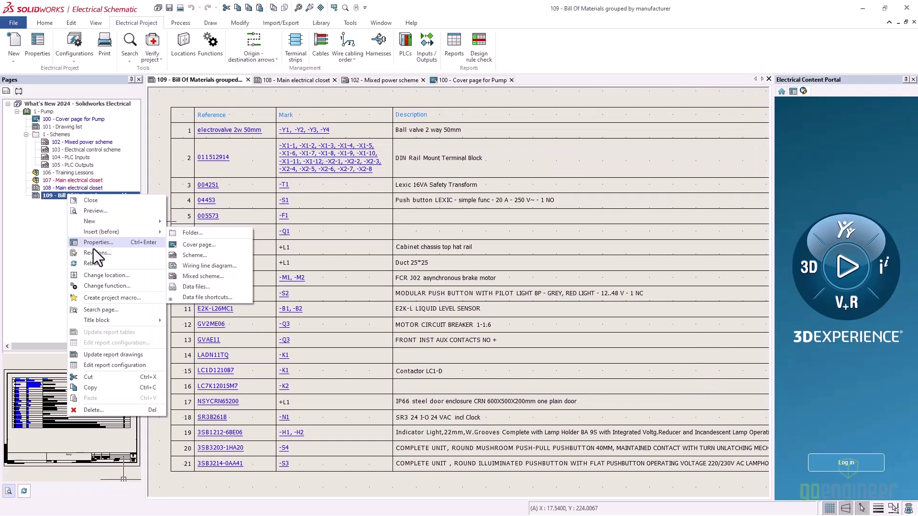
pyautogui.click(105, 354)
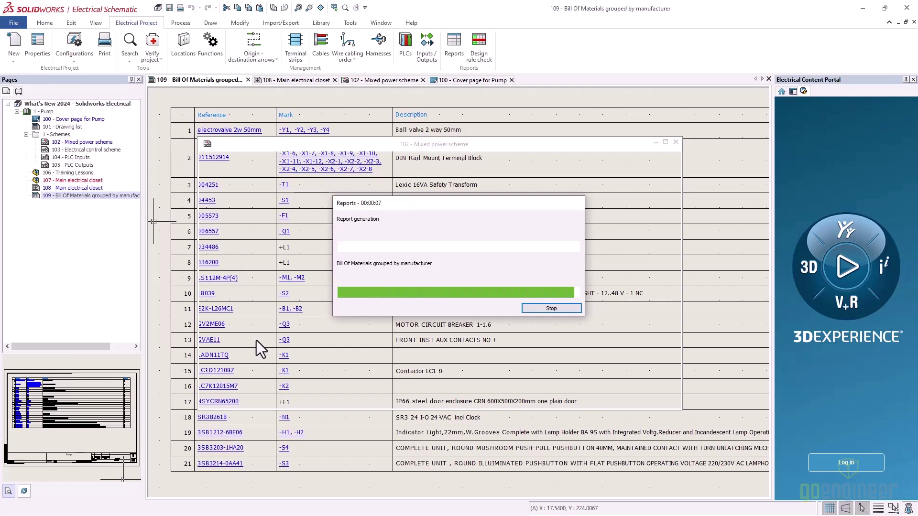
pyautogui.click(566, 328)
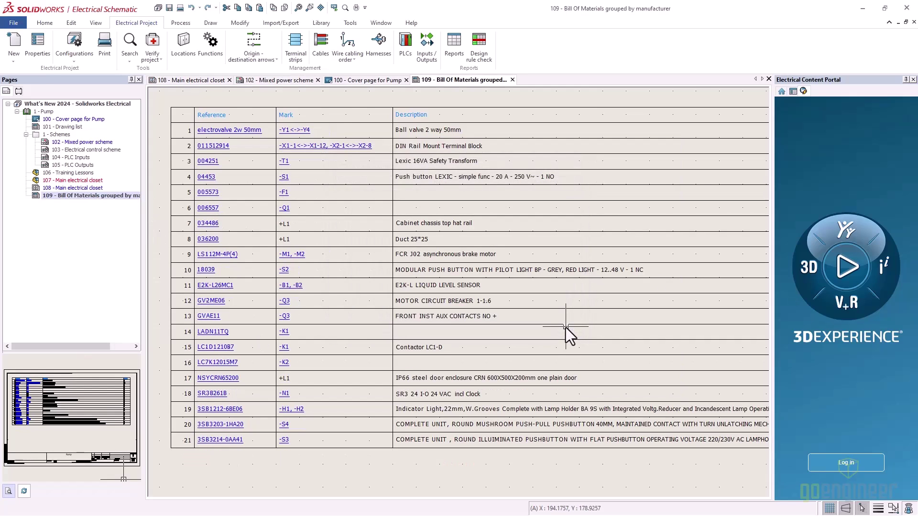
# Open page 102 and nudge the =F2+L2-B2 switch left into the +L2 Pump box
pyautogui.click(324, 149)
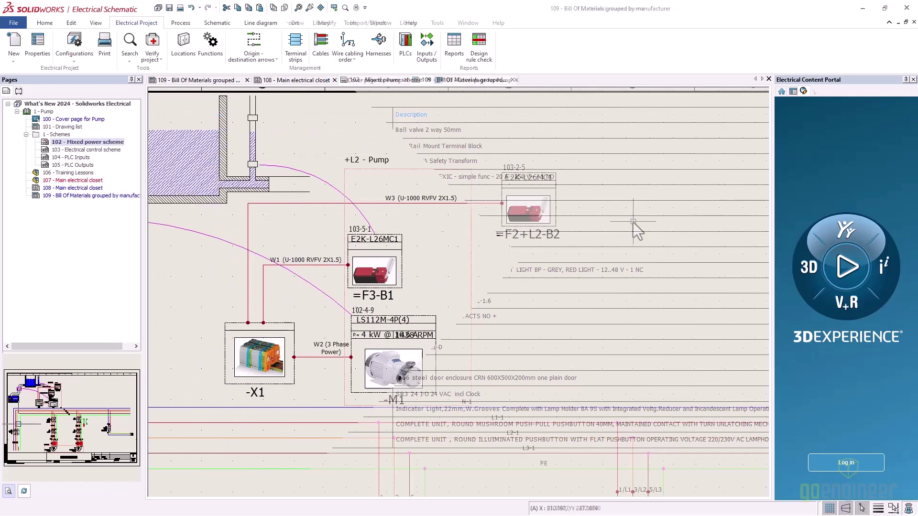
pyautogui.click(546, 178)
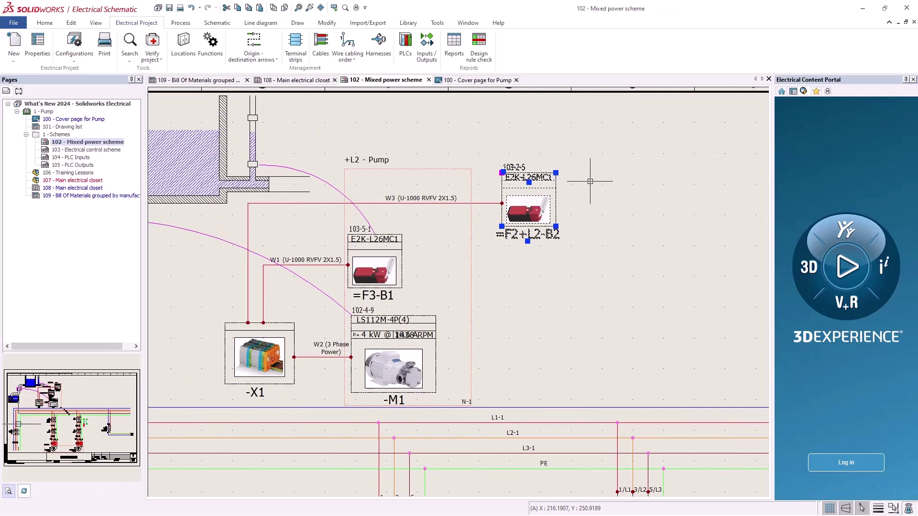
pyautogui.press('Left')
pyautogui.press('Left')
pyautogui.press('Left')
pyautogui.press('Left')
pyautogui.press('Left')
pyautogui.press('Left')
pyautogui.press('Left')
pyautogui.press('Left')
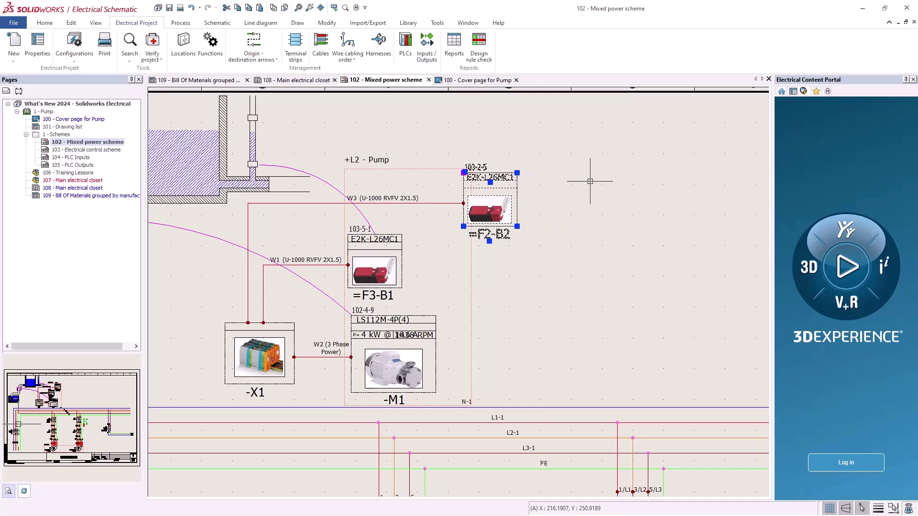
pyautogui.press('Left')
pyautogui.press('Left')
pyautogui.press('Left')
pyautogui.press('Left')
pyautogui.press('Left')
pyautogui.press('Left')
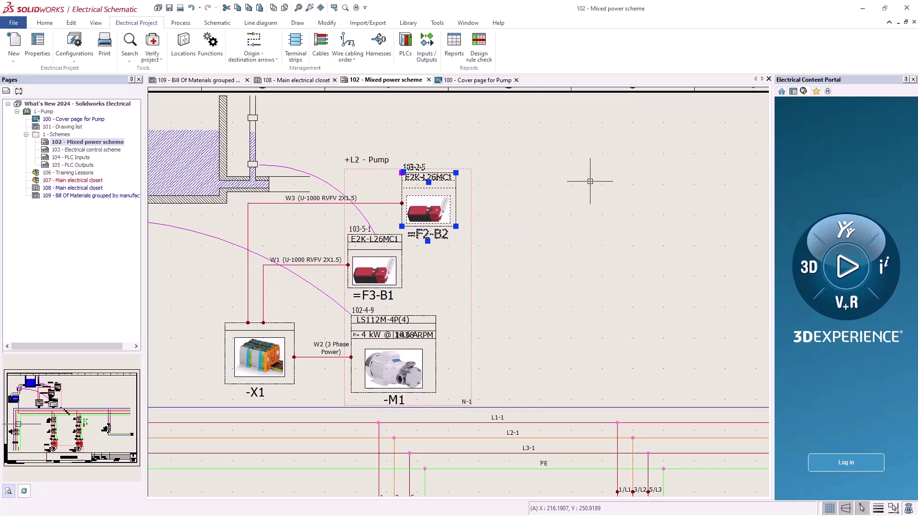
pyautogui.press('Right')
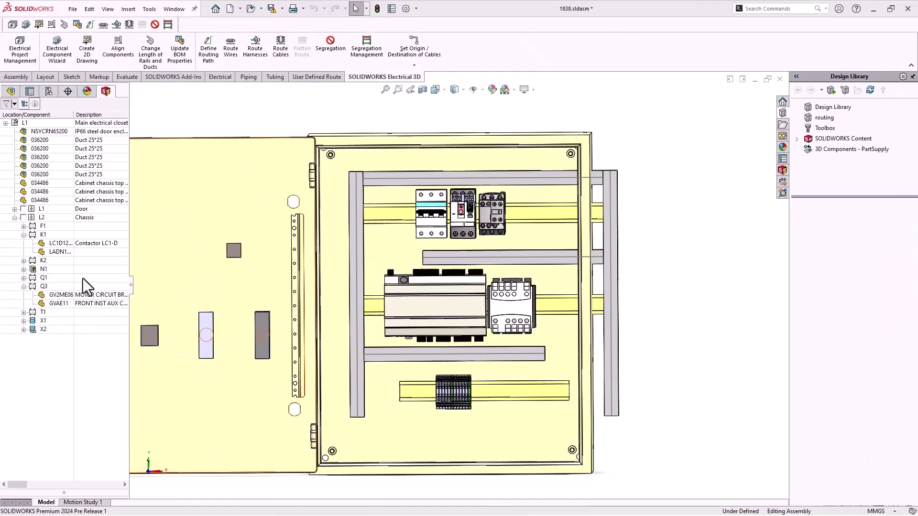
# Filter out auxiliary manufacturer parts and expand L2, K1 and Q3 to compare
pyautogui.click(14, 104)
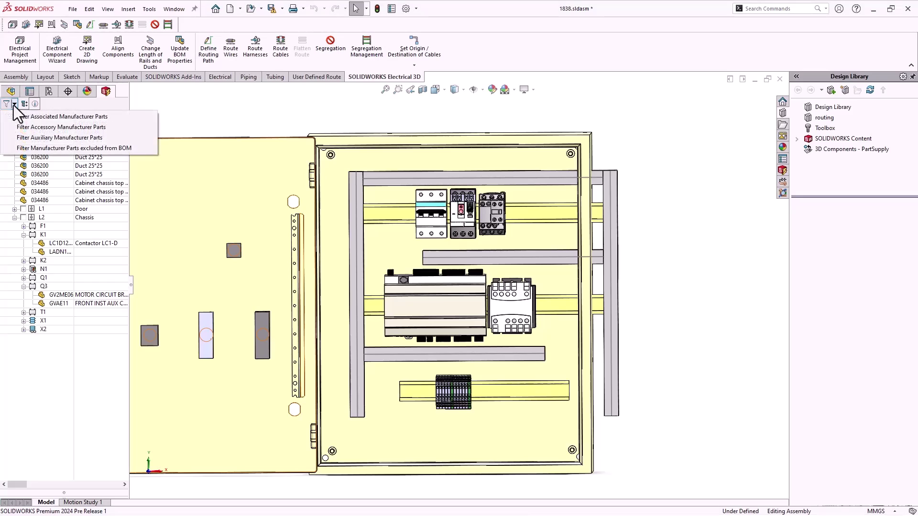
pyautogui.click(15, 139)
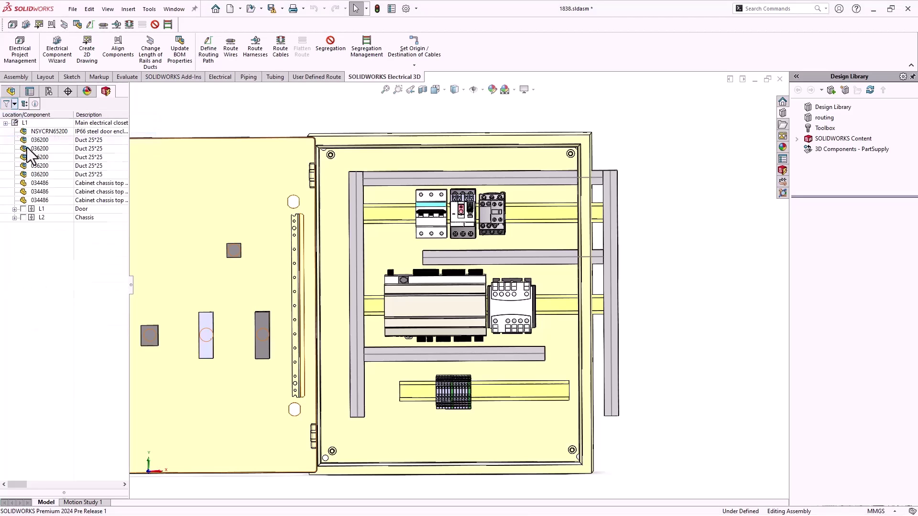
pyautogui.click(14, 217)
pyautogui.click(23, 235)
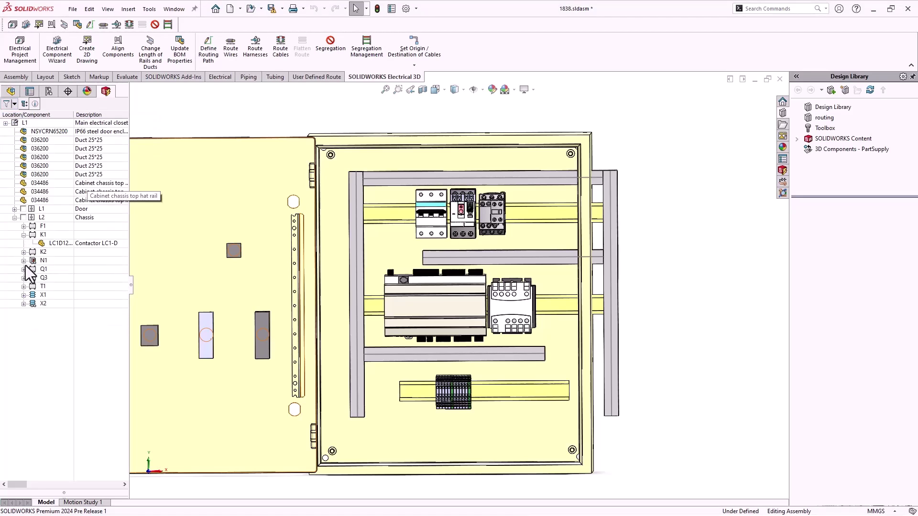
pyautogui.click(23, 278)
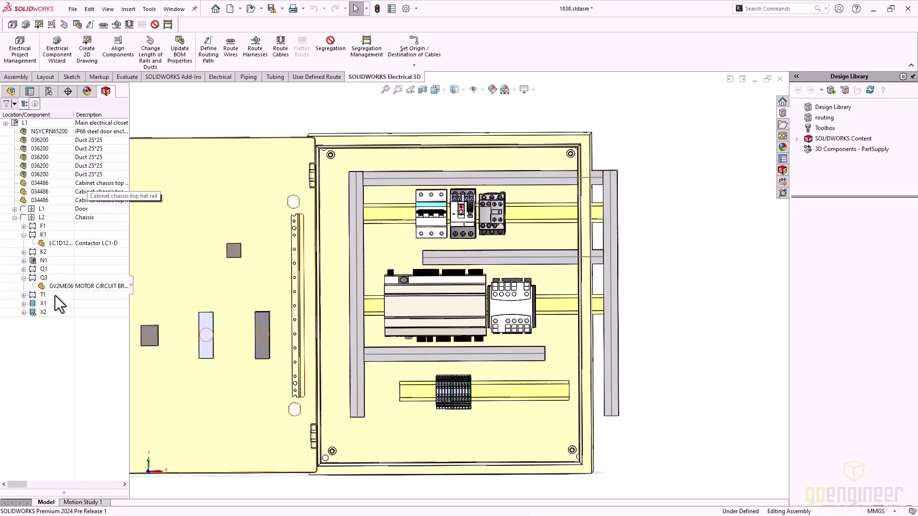
# Turn the auxiliary parts filter off so K1 shows its LADN1 add-on again
pyautogui.click(14, 103)
pyautogui.click(13, 137)
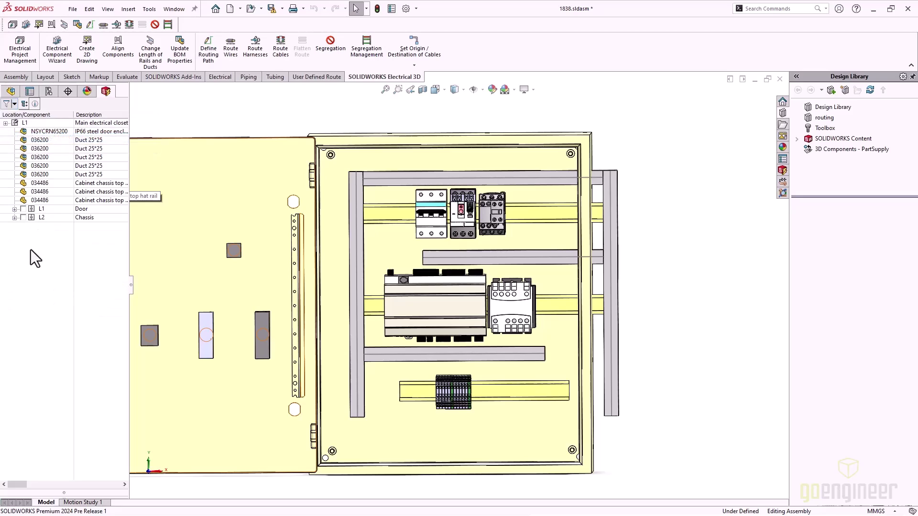
pyautogui.click(14, 218)
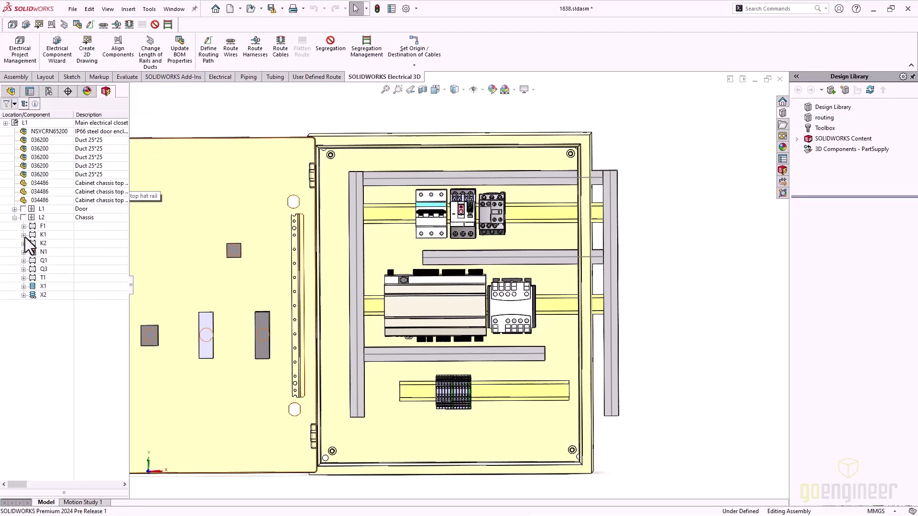
pyautogui.click(24, 235)
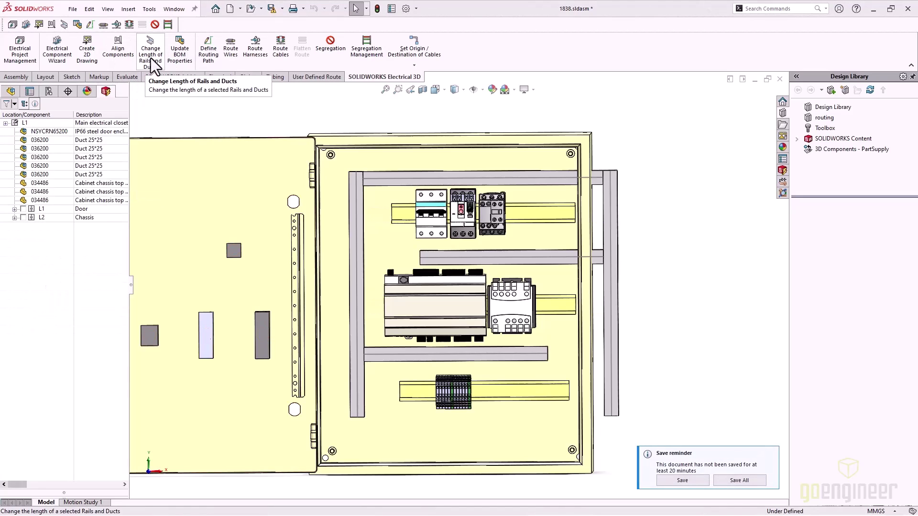
# Set the top duct length to 325 mm
pyautogui.click(150, 58)
pyautogui.click(391, 183)
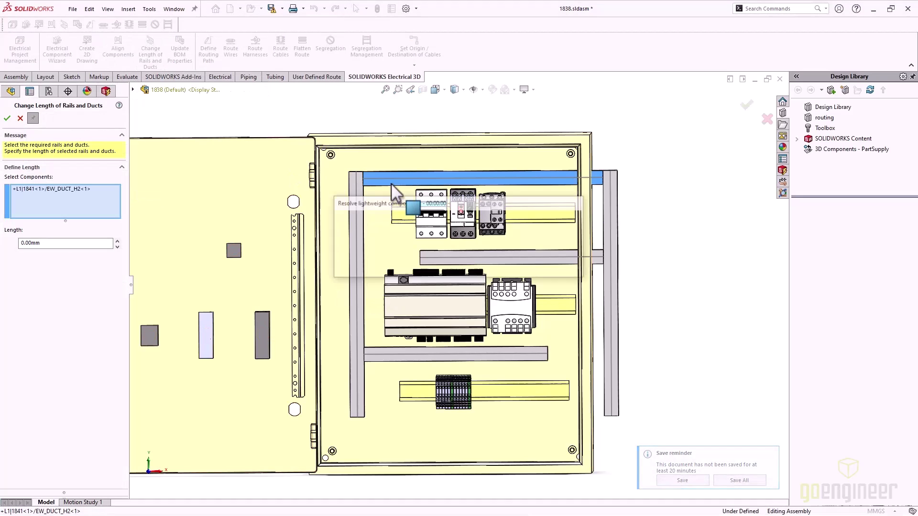
pyautogui.moveTo(23, 245); pyautogui.dragTo(18, 245)
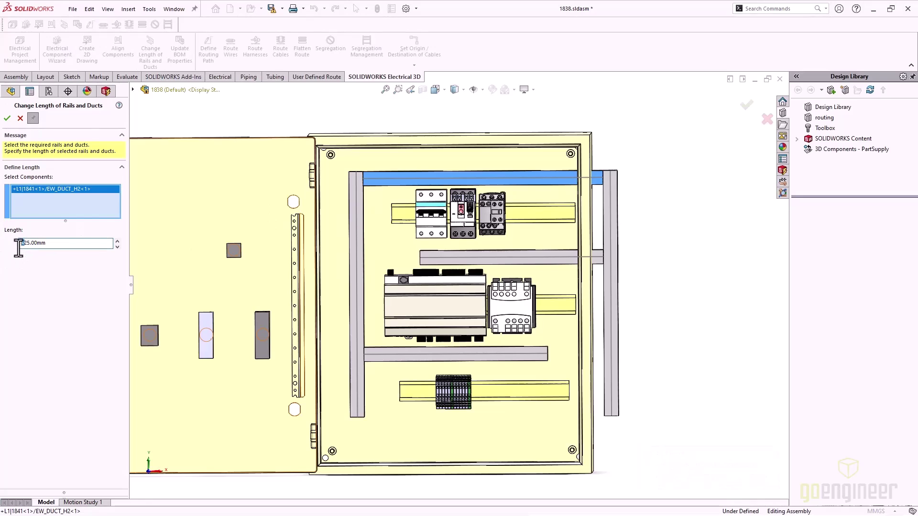
pyautogui.write('3')
pyautogui.press('Return')
# Shorten the top and middle DIN rails to 300 mm
pyautogui.click(405, 183)
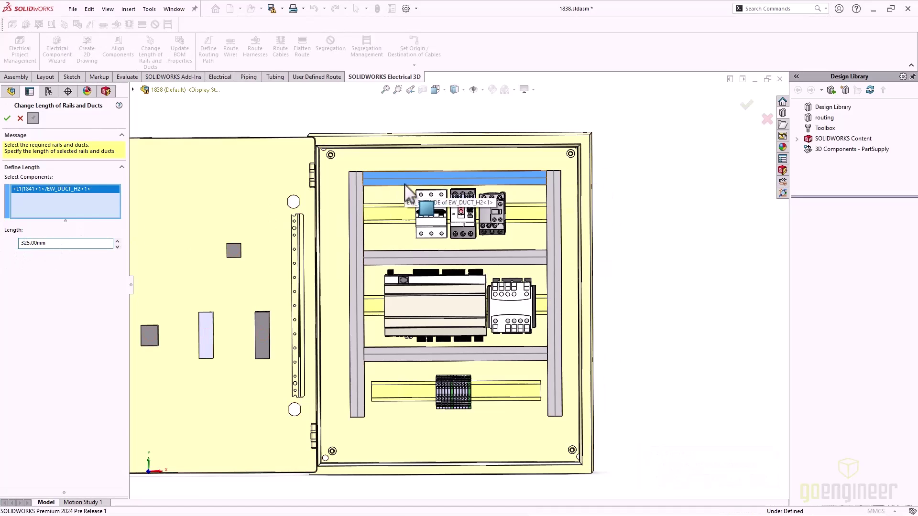
pyautogui.click(405, 184)
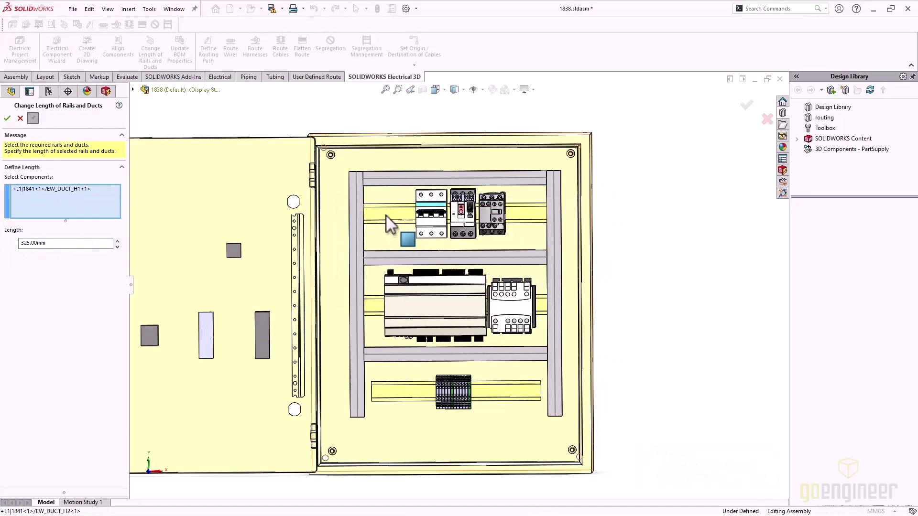
pyautogui.click(80, 188)
pyautogui.press('Delete')
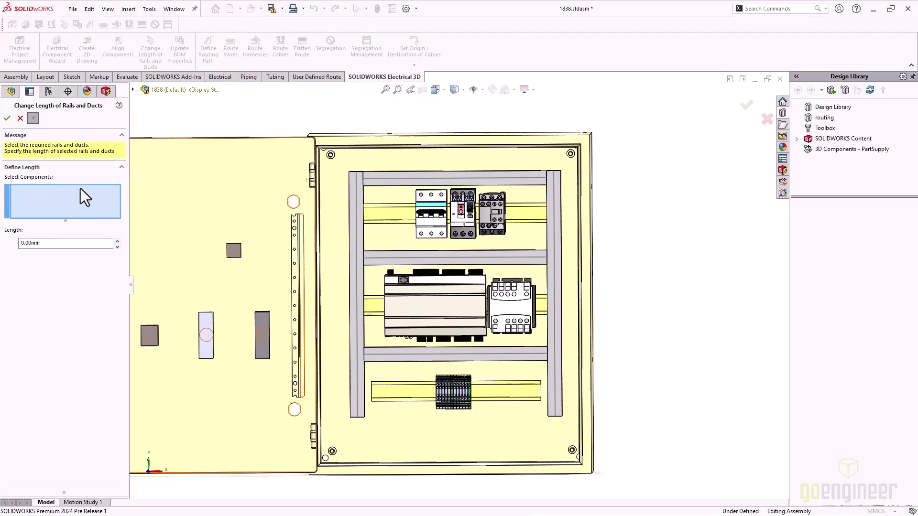
pyautogui.click(393, 212)
pyautogui.click(379, 308)
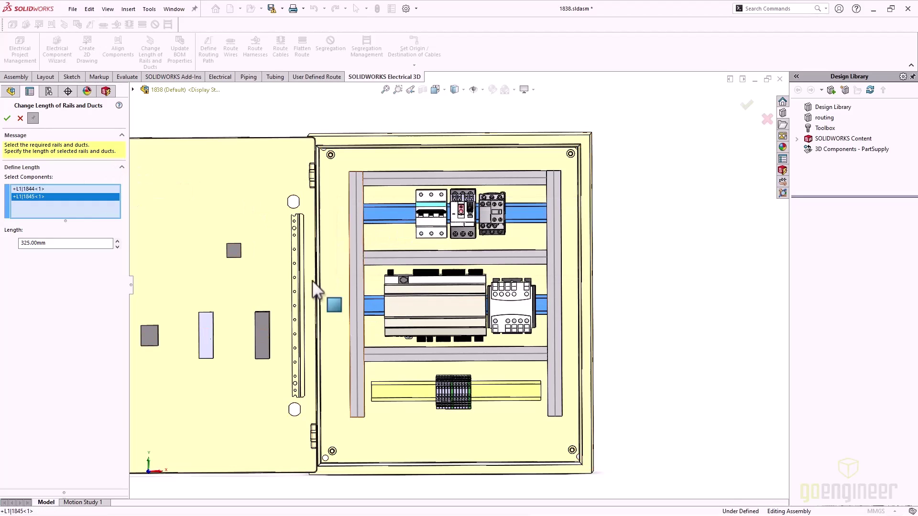
pyautogui.moveTo(73, 242); pyautogui.dragTo(1, 239)
pyautogui.write('300')
pyautogui.press('Return')
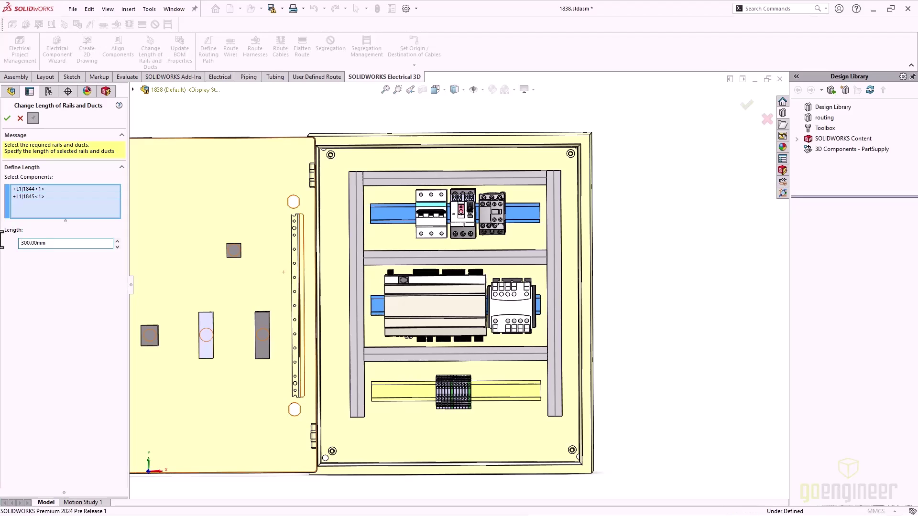
# Align the top contactor, T1 and the terminal block to the right of their rails
pyautogui.click(20, 121)
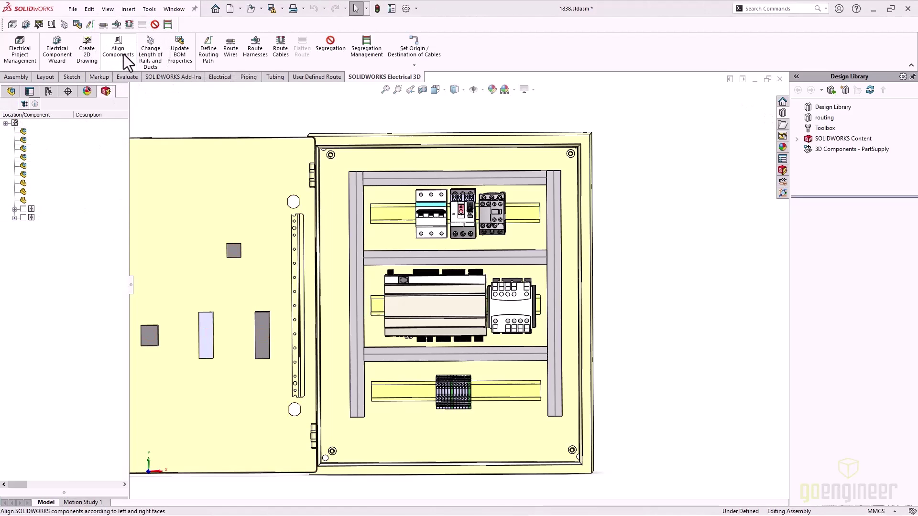
pyautogui.click(124, 54)
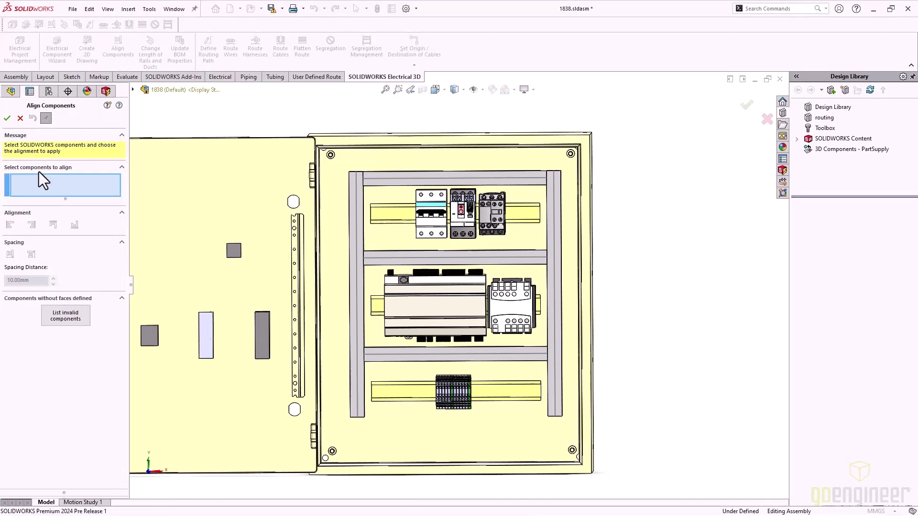
pyautogui.click(497, 207)
pyautogui.click(499, 219)
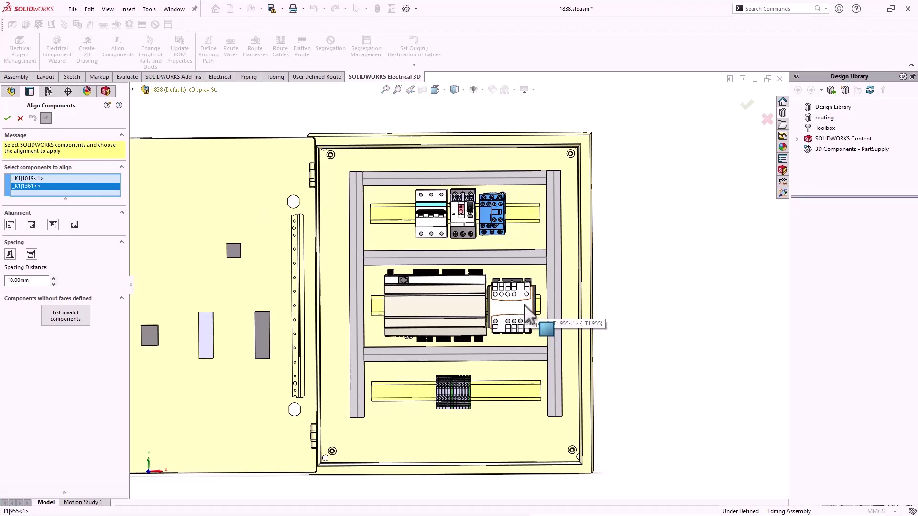
pyautogui.click(534, 319)
pyautogui.click(470, 396)
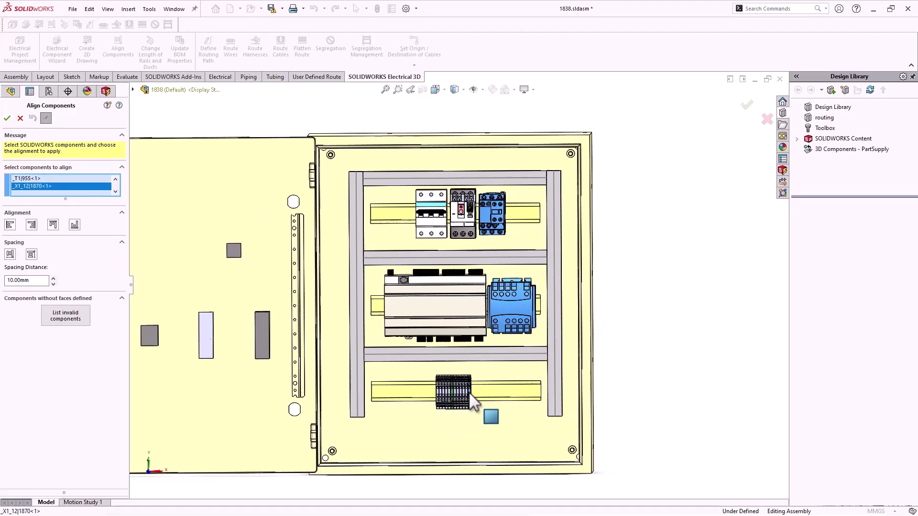
pyautogui.click(33, 228)
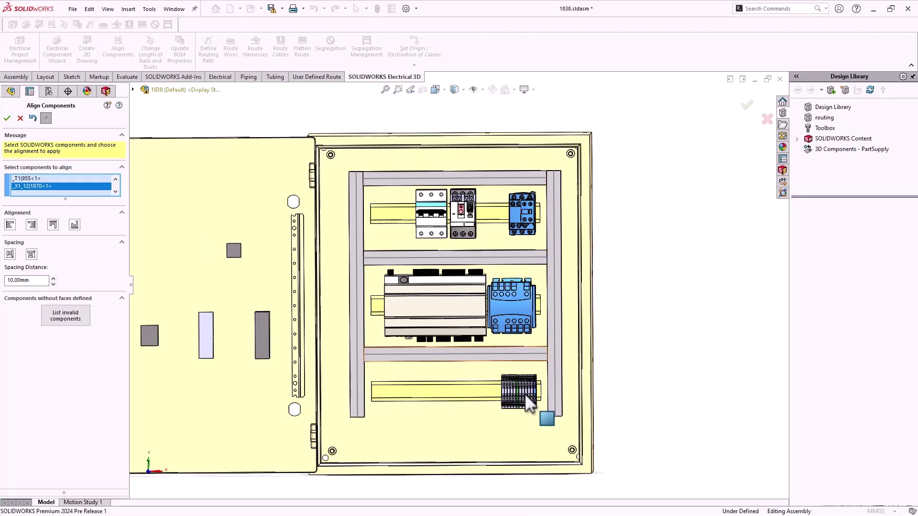
pyautogui.click(7, 118)
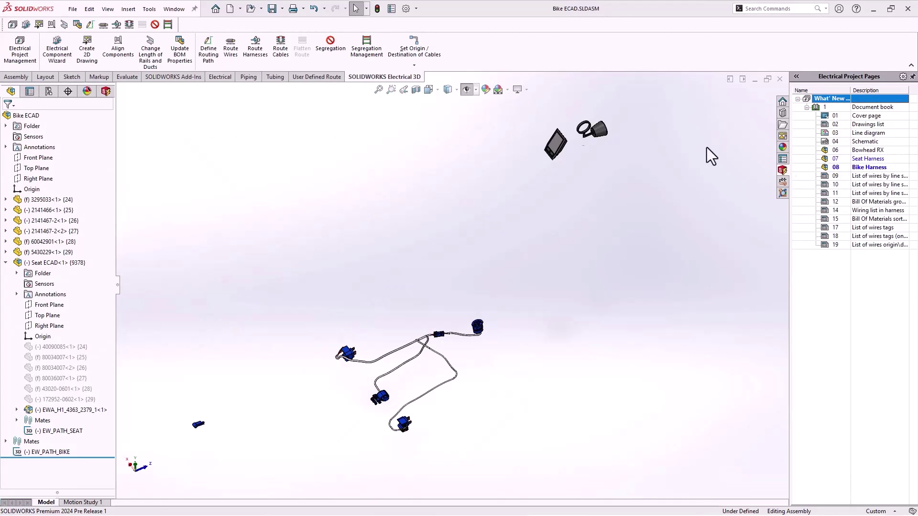
# Start Route Harnesses on the Bike ECAD assembly
pyautogui.click(249, 50)
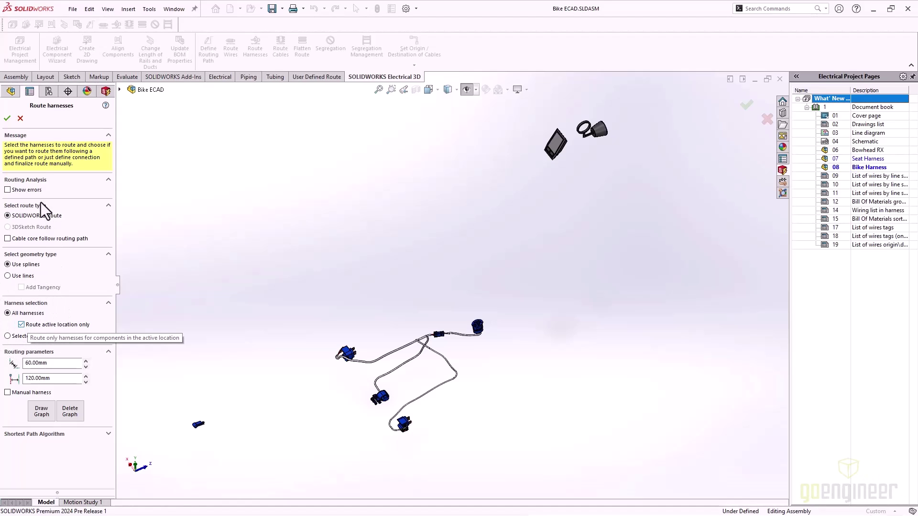
# Run the routing for all harnesses as splines in the active location
pyautogui.click(7, 119)
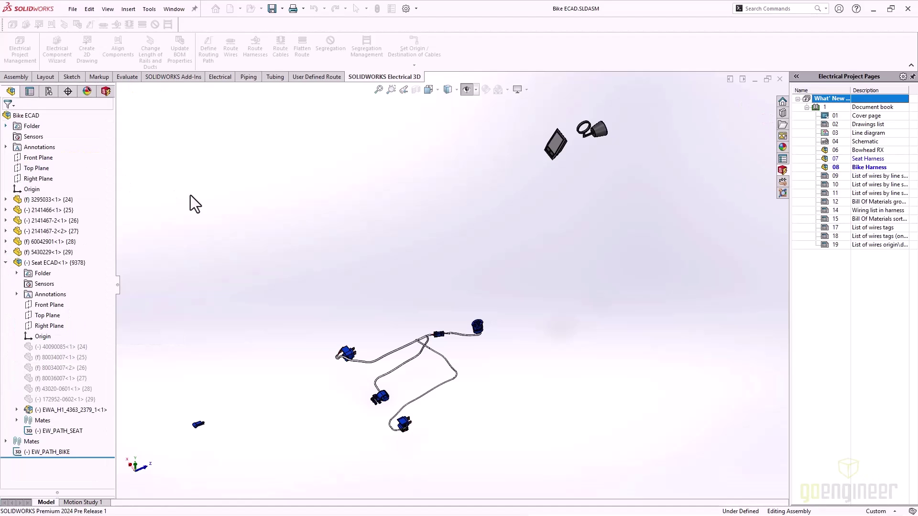